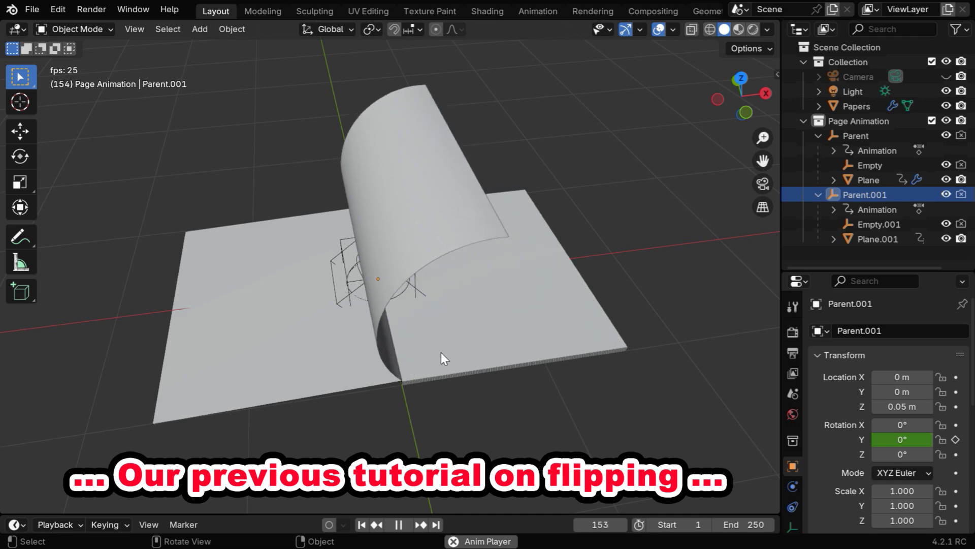
# Stop the page-flip playback and open the Object menu to reach Flip My Pages
pyautogui.press('space')
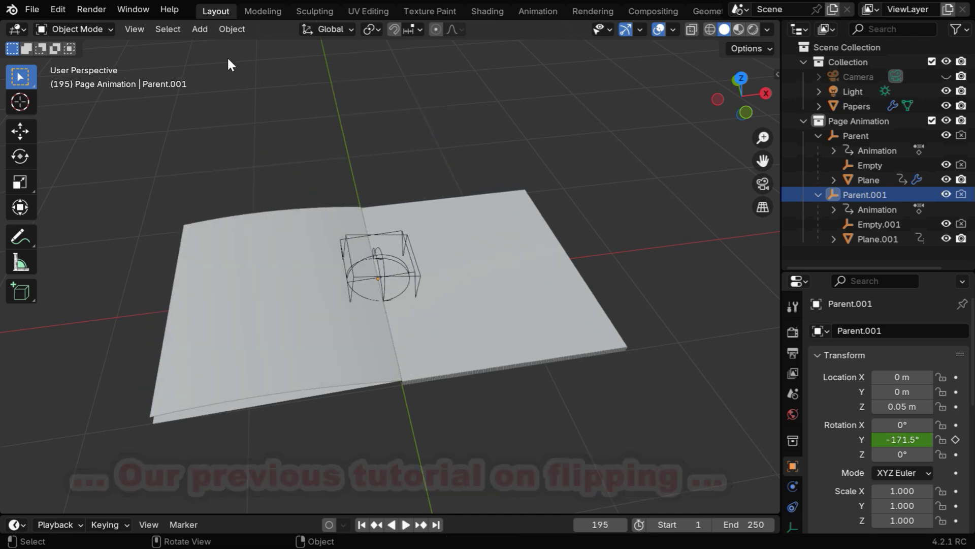
pyautogui.click(233, 29)
pyautogui.moveTo(266, 45)
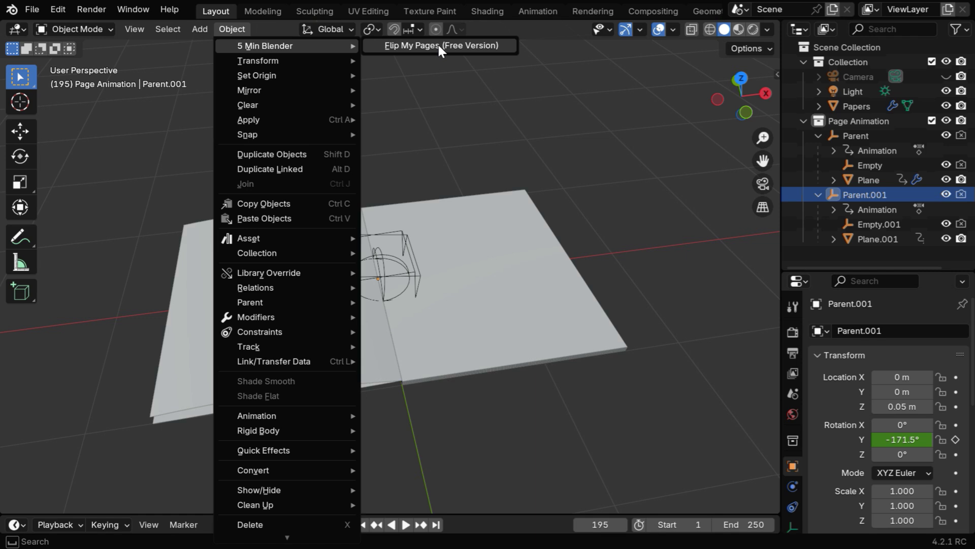
# Run Flip My Pages (Free Version) from the 5 Min Blender submenu
pyautogui.click(437, 44)
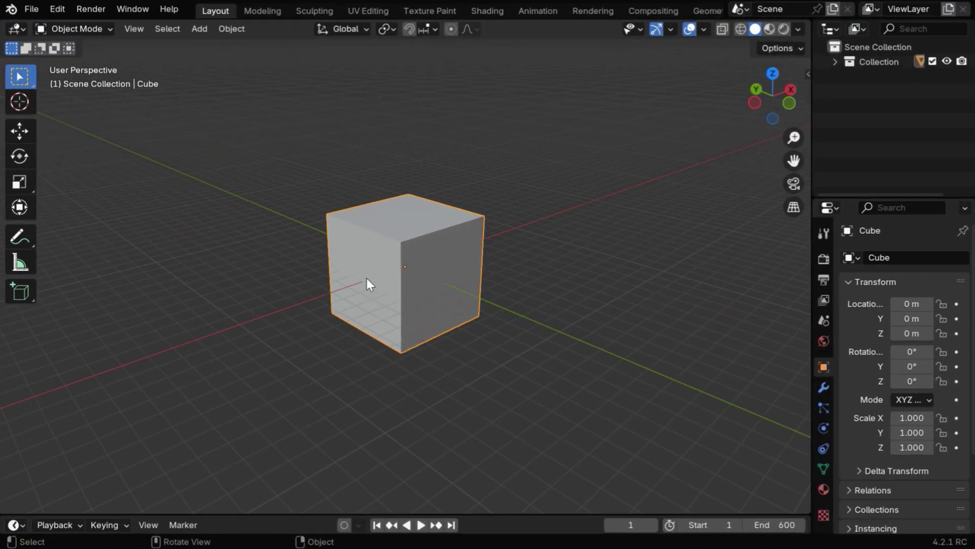
# Delete the default cube and open the Flip My Pages (Free Version) settings dialog
pyautogui.press('x')
pyautogui.click(379, 275)
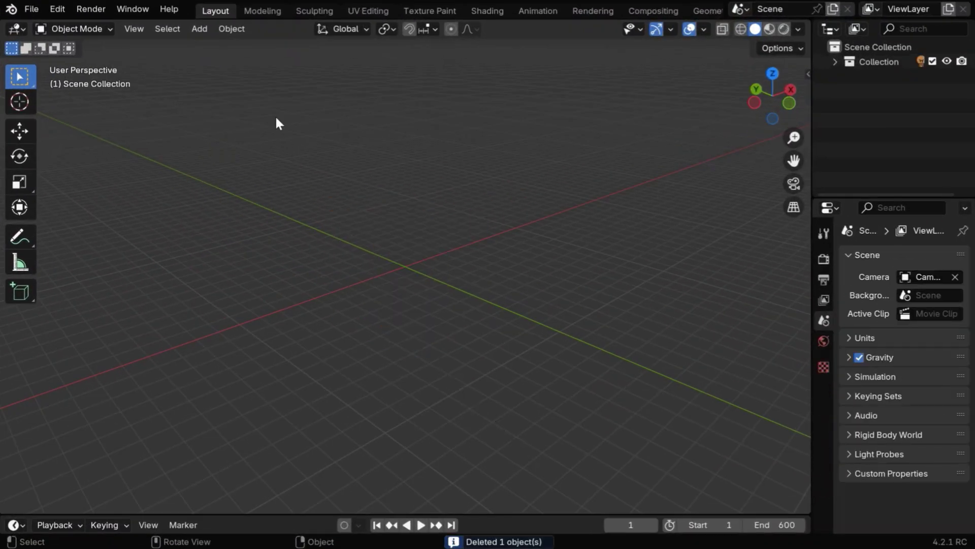
pyautogui.click(236, 29)
pyautogui.moveTo(265, 46)
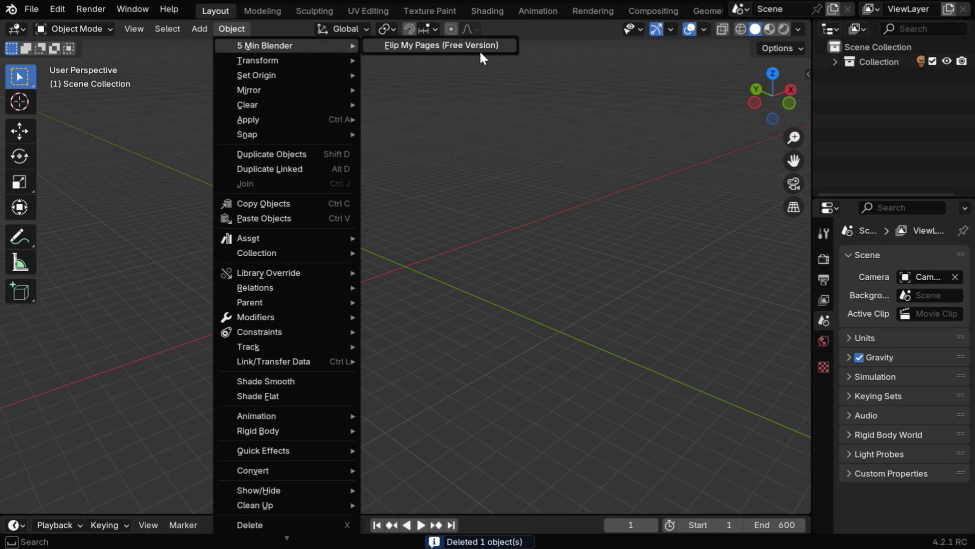
pyautogui.click(494, 44)
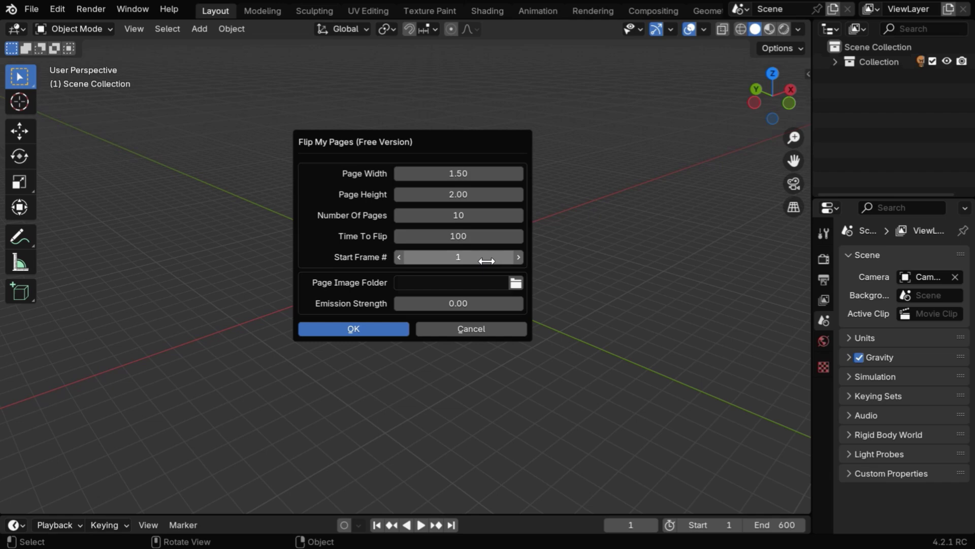
# Set the Page Image Folder to Desktop\Pictures, which holds the Tintin comic pages
pyautogui.click(516, 284)
pyautogui.click(173, 187)
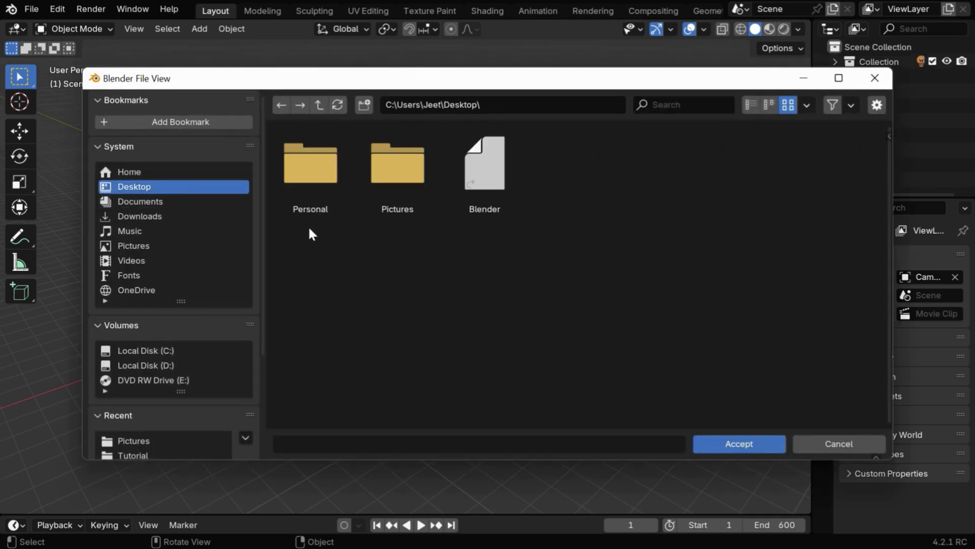
pyautogui.click(398, 202)
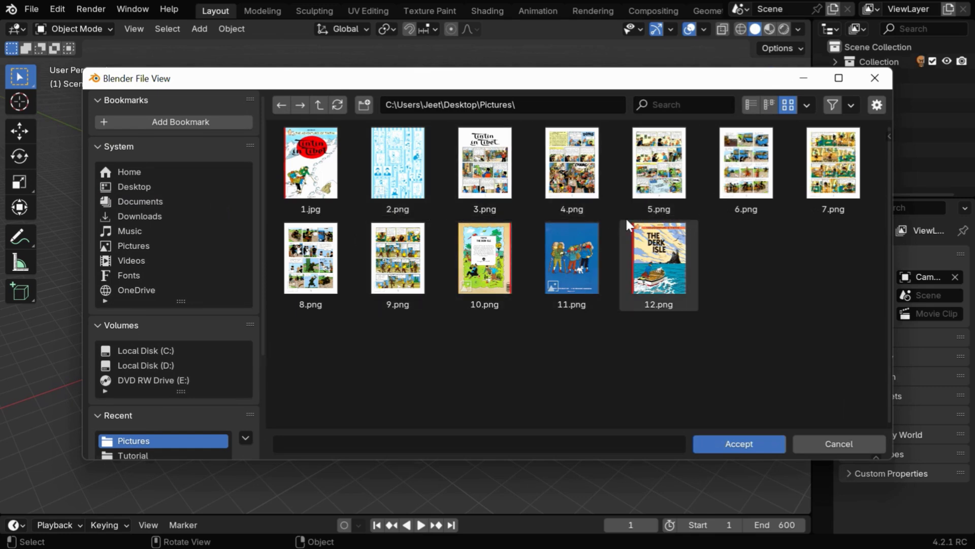
pyautogui.click(724, 445)
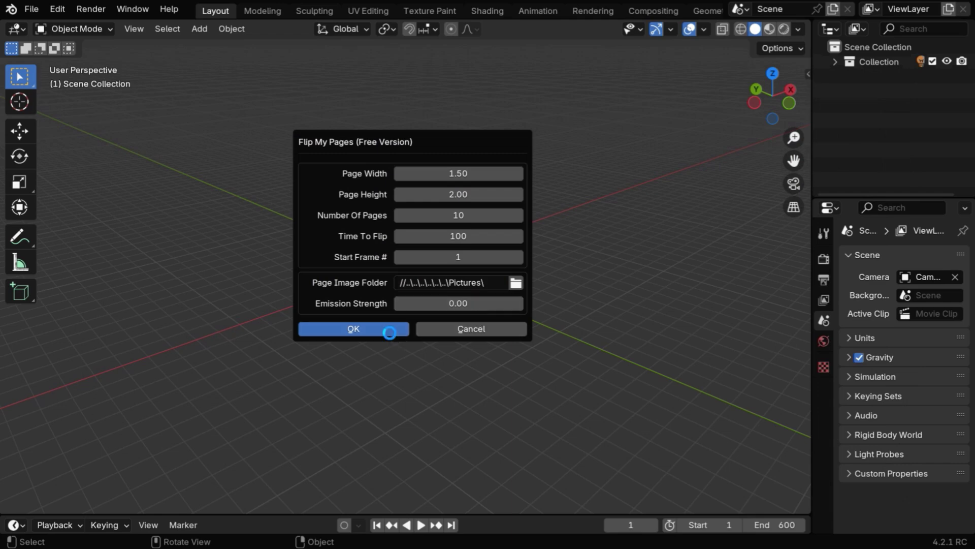
# Generate the ten-page booklet, play and pause it, then view it in Material Preview
pyautogui.click(389, 331)
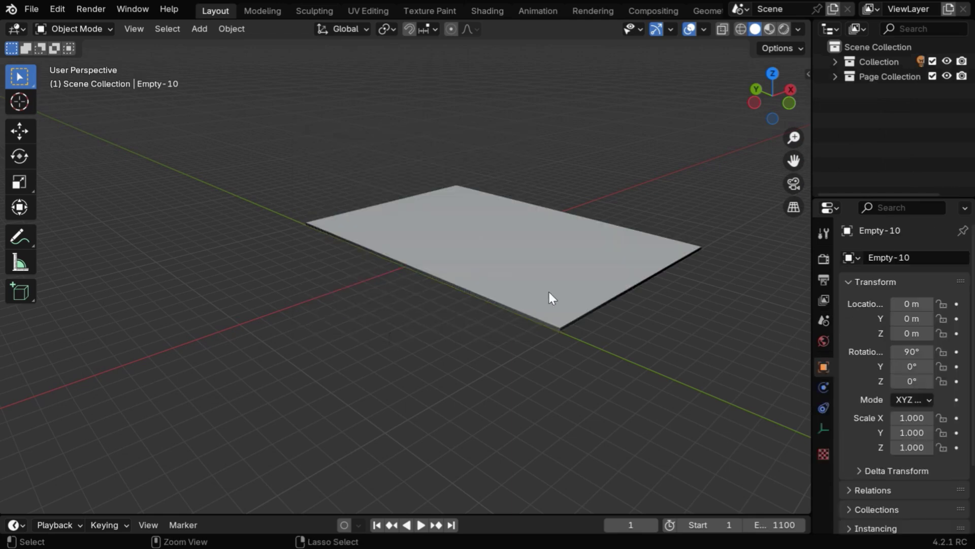
pyautogui.moveTo(549, 292); pyautogui.dragTo(477, 418, button='middle')
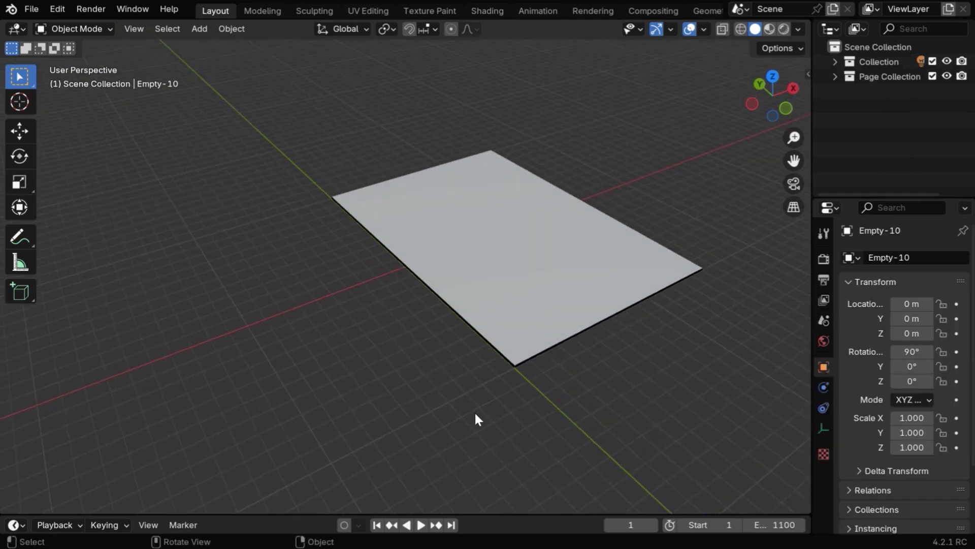
pyautogui.click(421, 525)
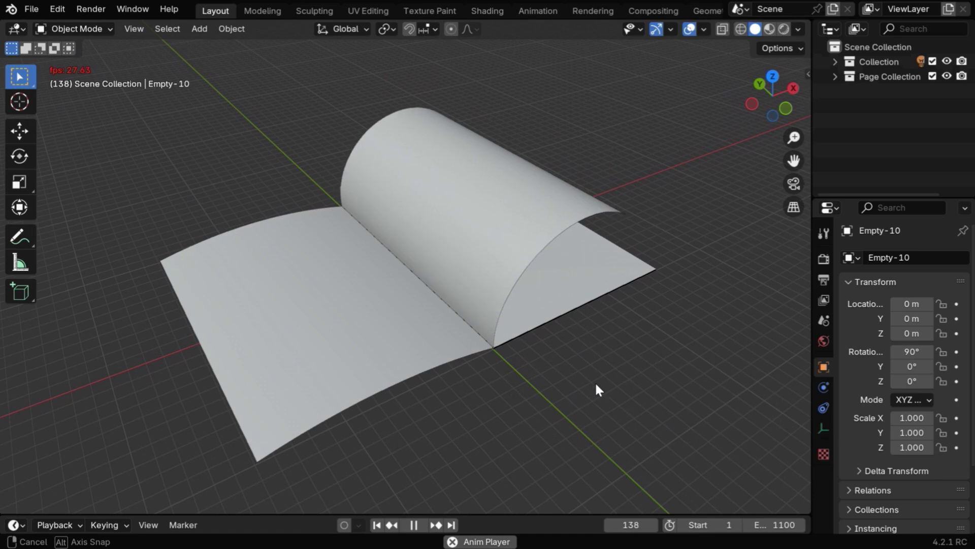
pyautogui.moveTo(601, 380); pyautogui.dragTo(545, 421, button='middle')
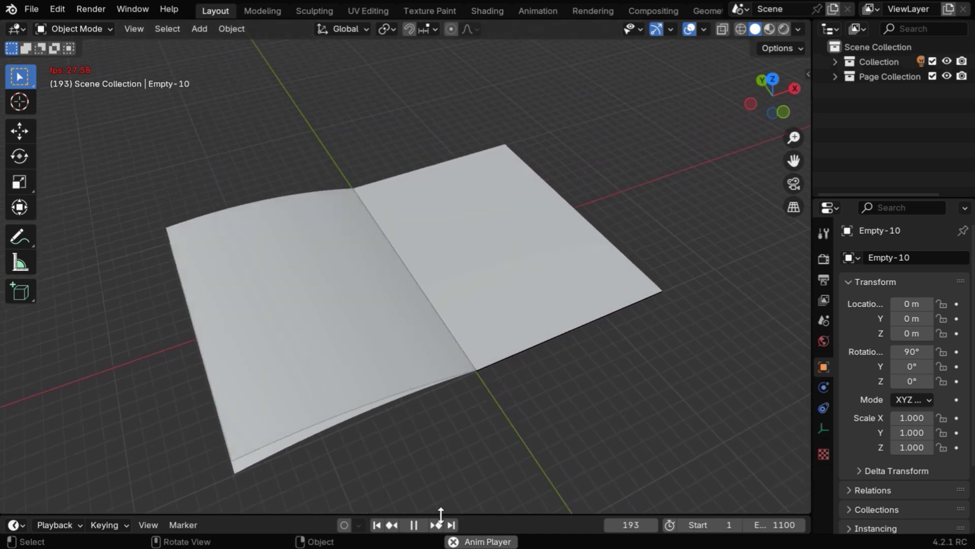
pyautogui.click(415, 527)
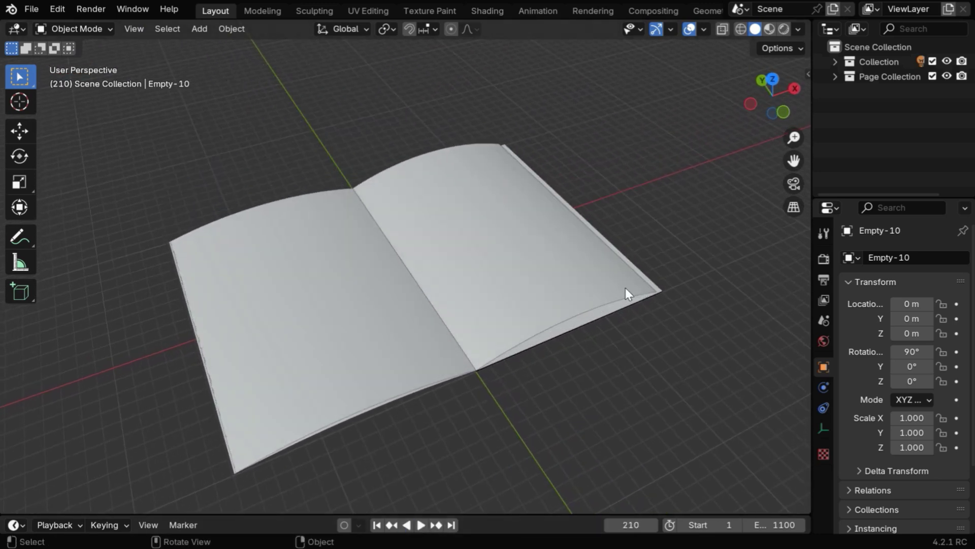
pyautogui.click(784, 30)
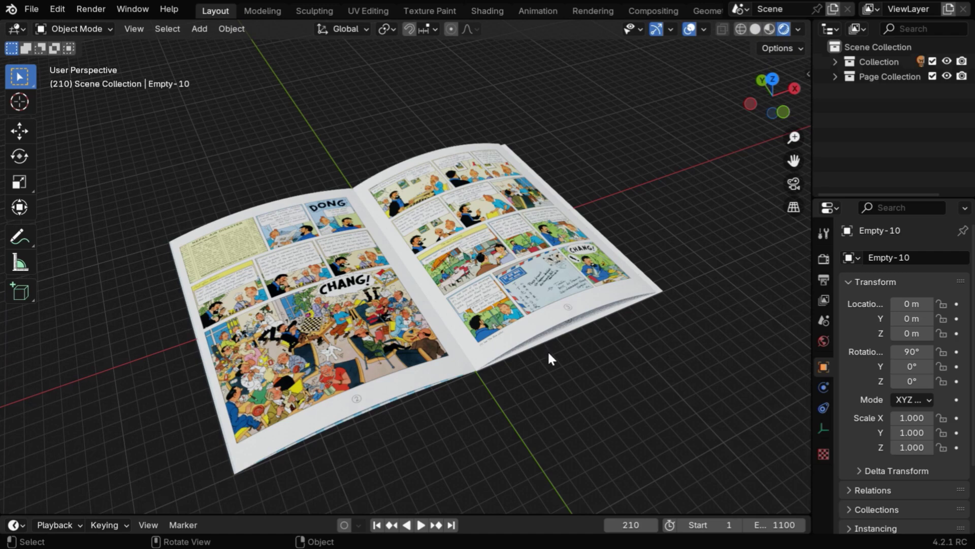
pyautogui.moveTo(562, 336); pyautogui.dragTo(552, 370, button='middle')
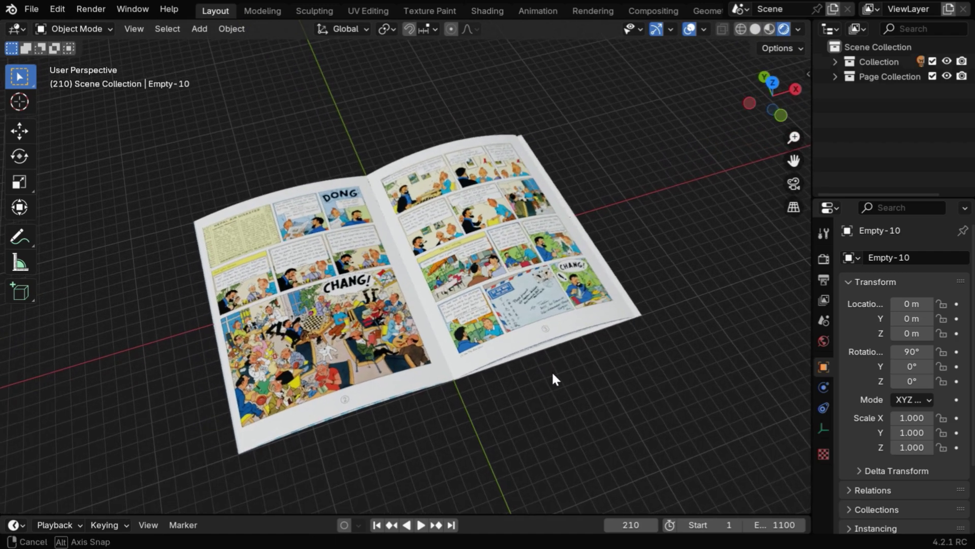
# Look through the scene camera and replay the booklet animation from frame 1
pyautogui.press('KP_0')
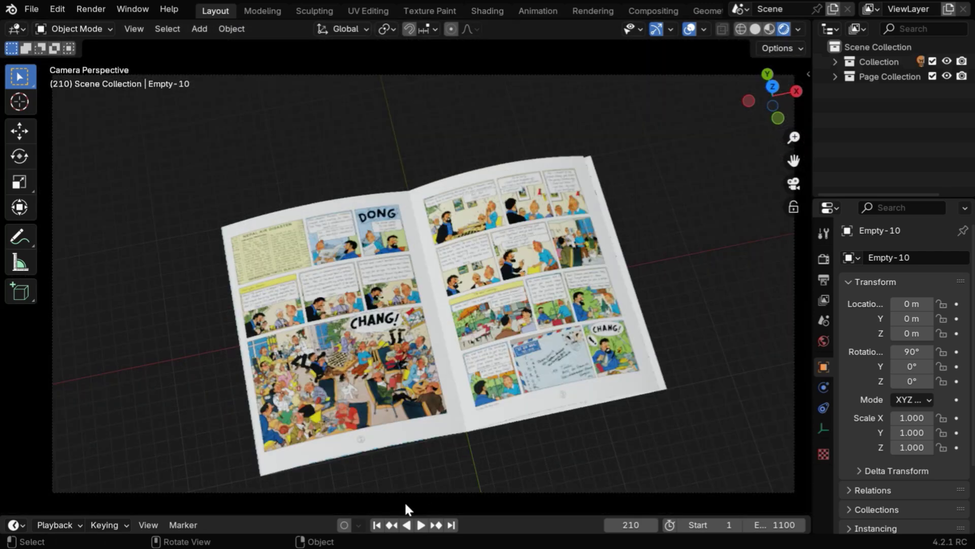
pyautogui.click(377, 526)
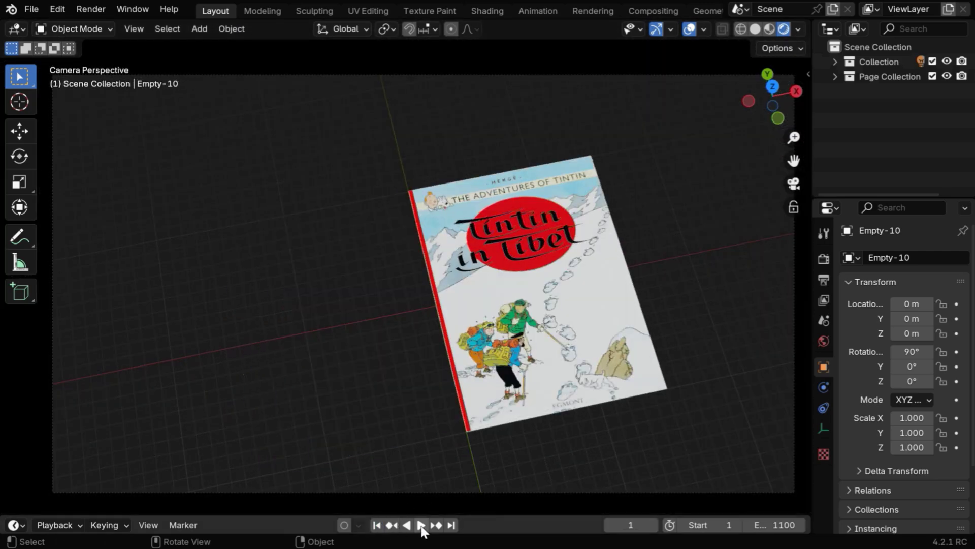
pyautogui.click(422, 527)
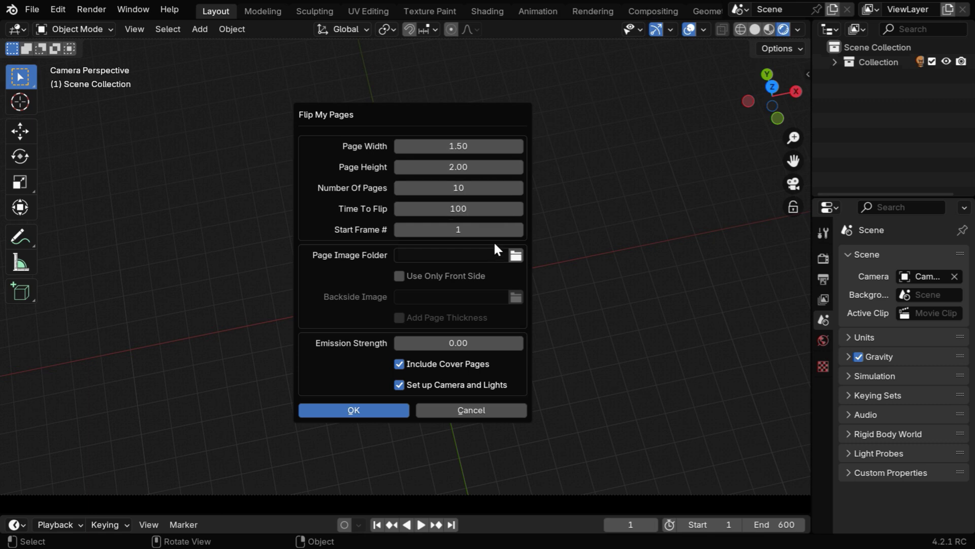
# Set the page folder to Desktop\Pictures, enable Use Only Front Side, and browse for a backside image
pyautogui.click(515, 255)
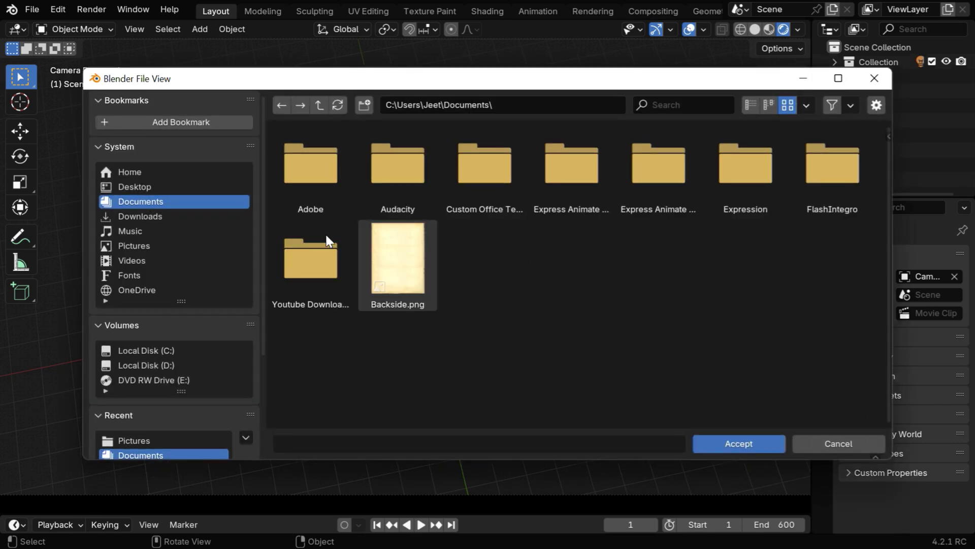
pyautogui.click(211, 187)
pyautogui.doubleClick(406, 206)
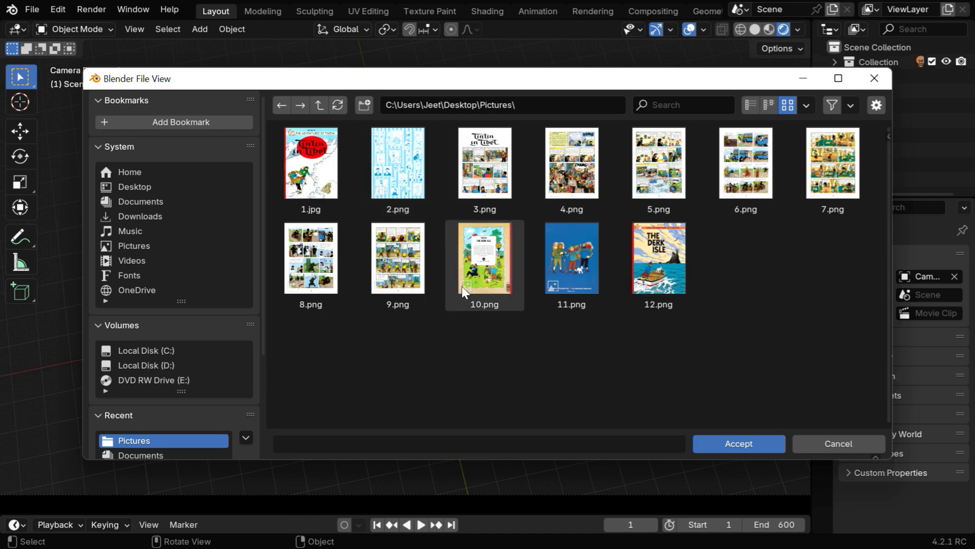
pyautogui.click(724, 445)
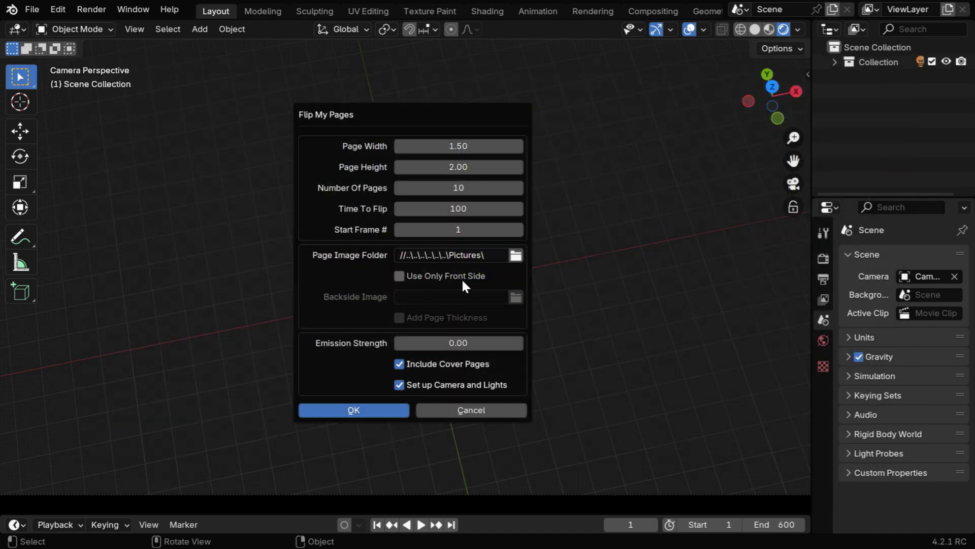
pyautogui.click(407, 279)
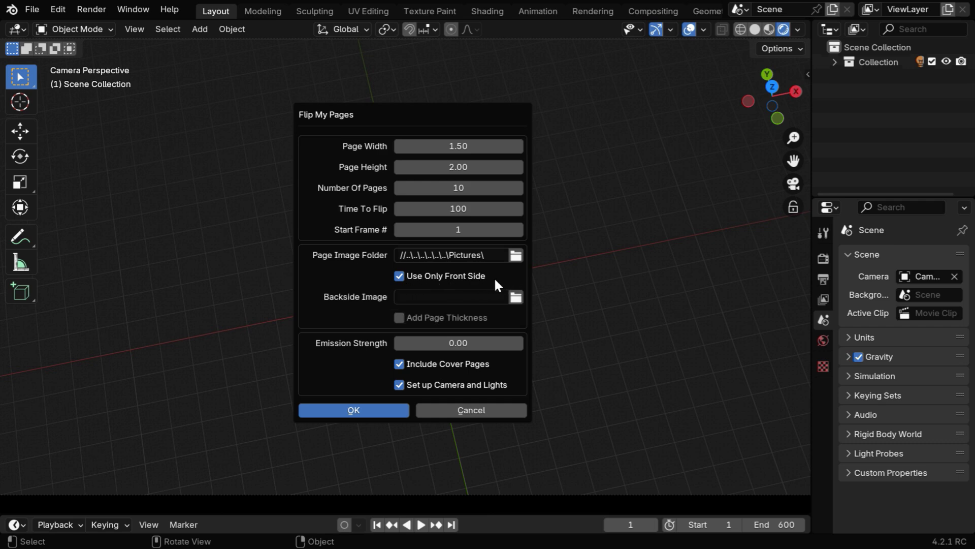
pyautogui.click(516, 297)
# Accept Backside.png as backside image, enable Add Page Thickness, and untick Use Only Front Side
pyautogui.click(416, 284)
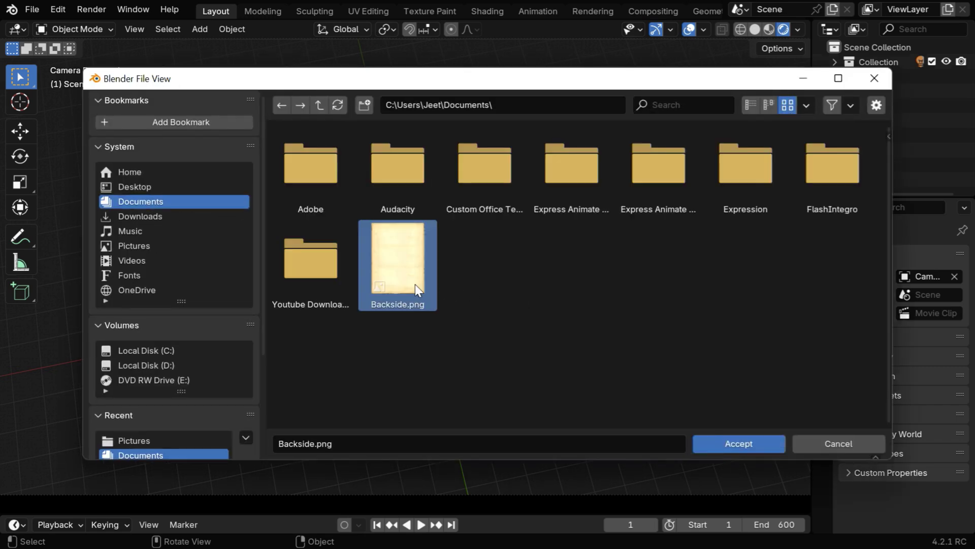
pyautogui.click(727, 441)
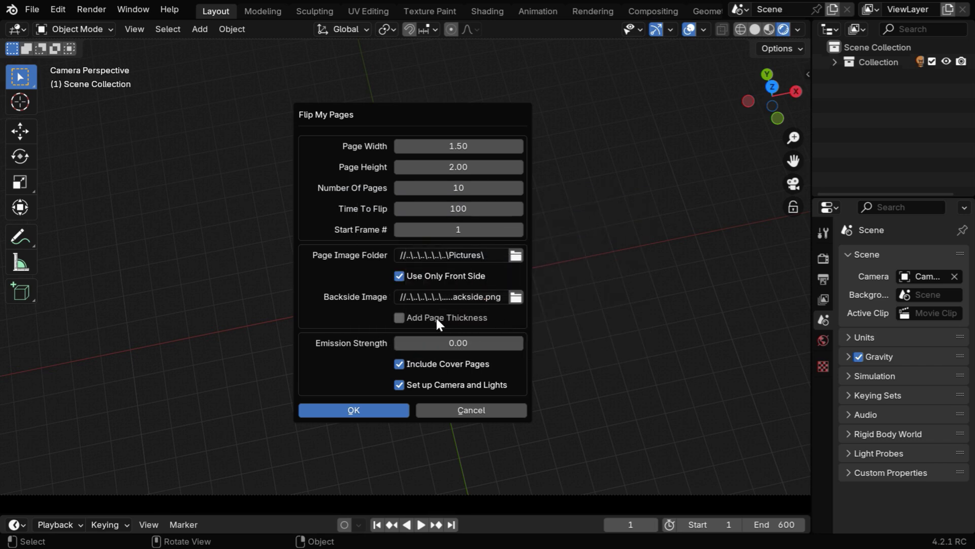
pyautogui.click(399, 320)
pyautogui.click(401, 276)
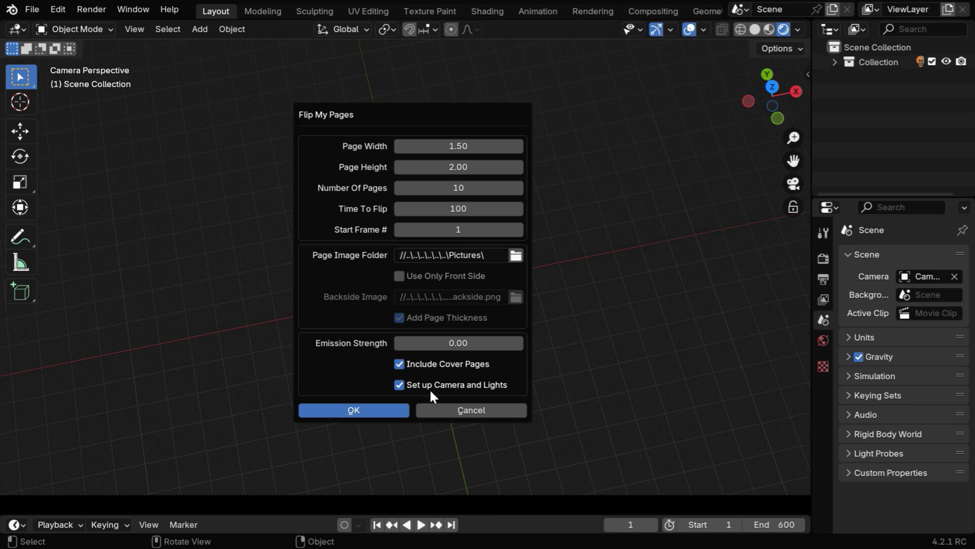
# Generate the Tintin booklet with its camera and light, then play the flip animation
pyautogui.click(390, 409)
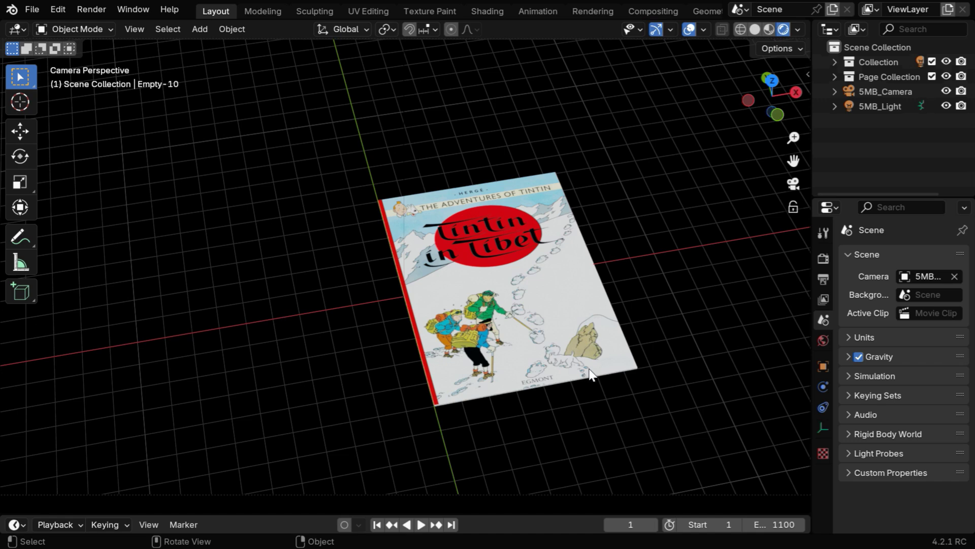
pyautogui.click(420, 525)
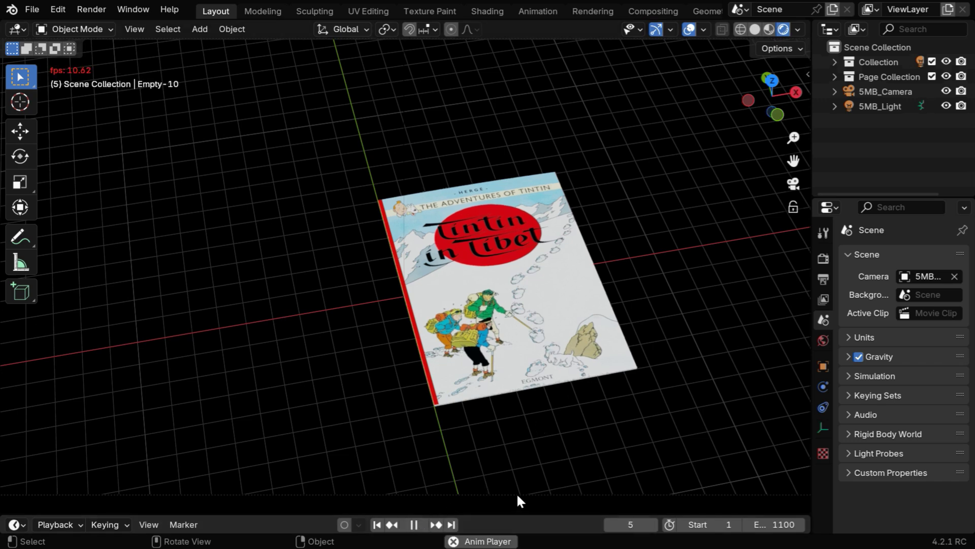